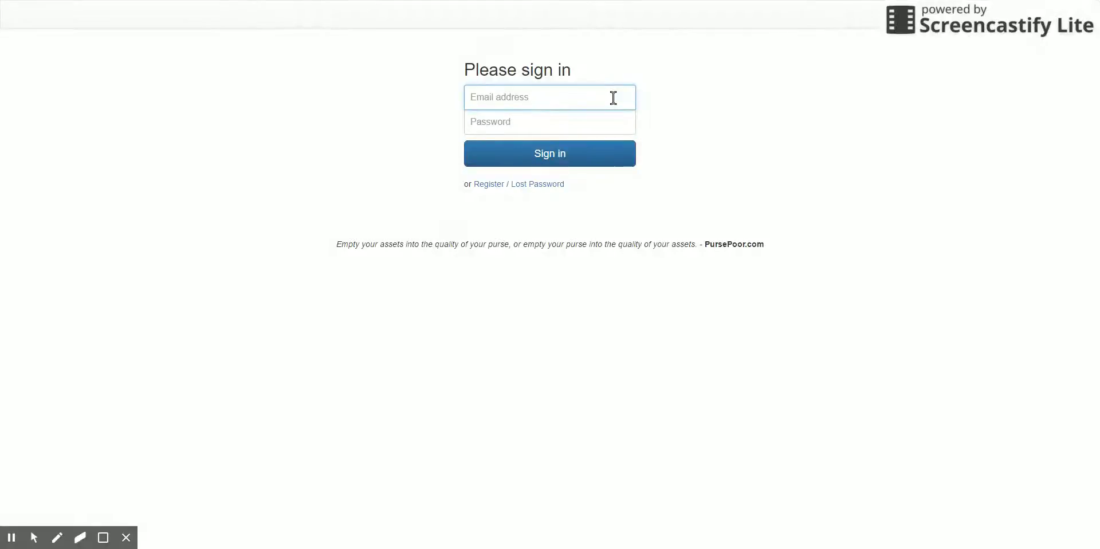
# Step: Sign in with the account email and password to reach the August 2016 budget dashboard
pyautogui.press('Tab')
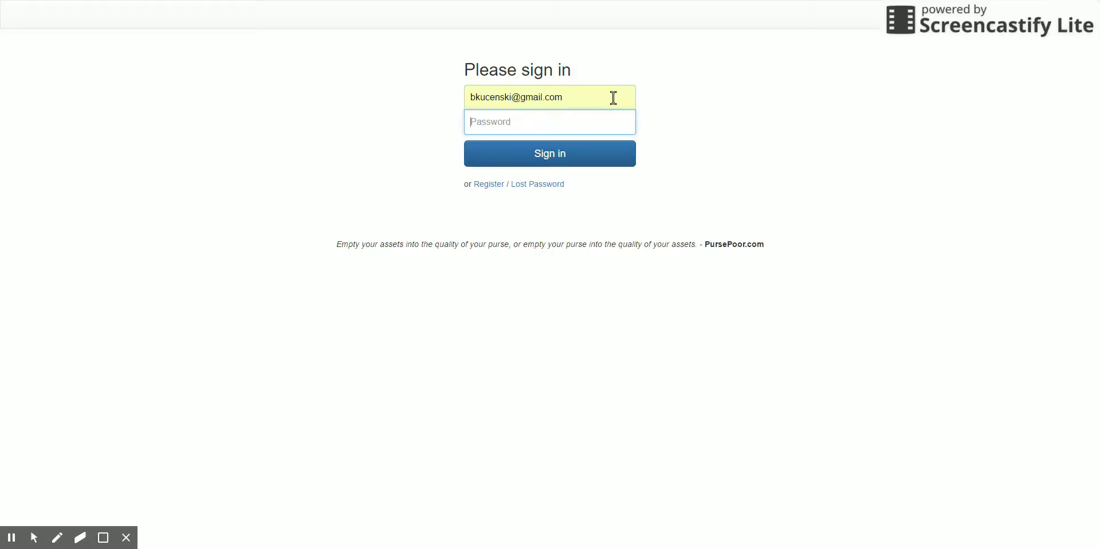
pyautogui.write('••••••••••')
pyautogui.press('Return')
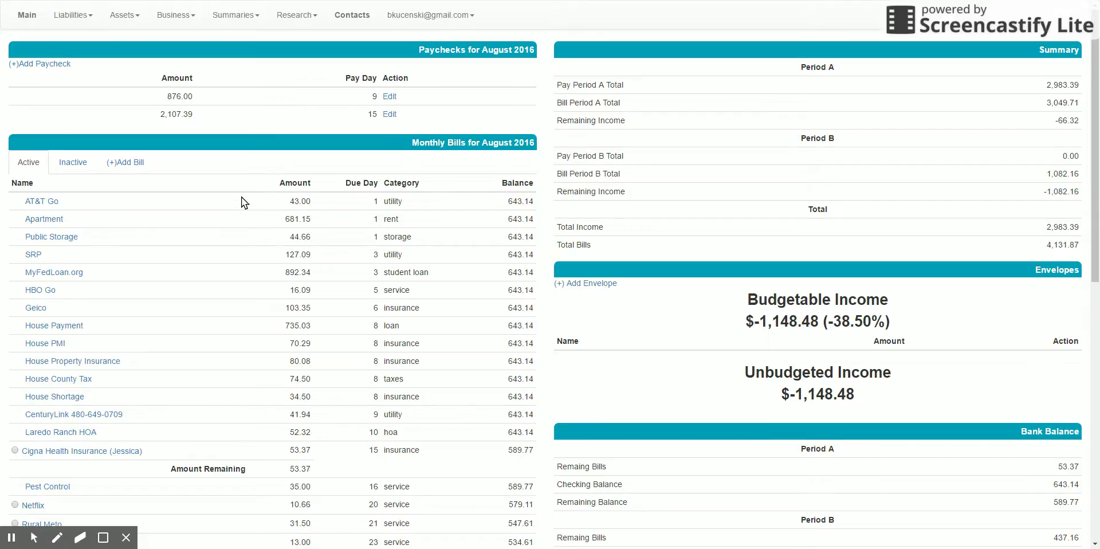
pyautogui.scroll(-4, 236, 196)
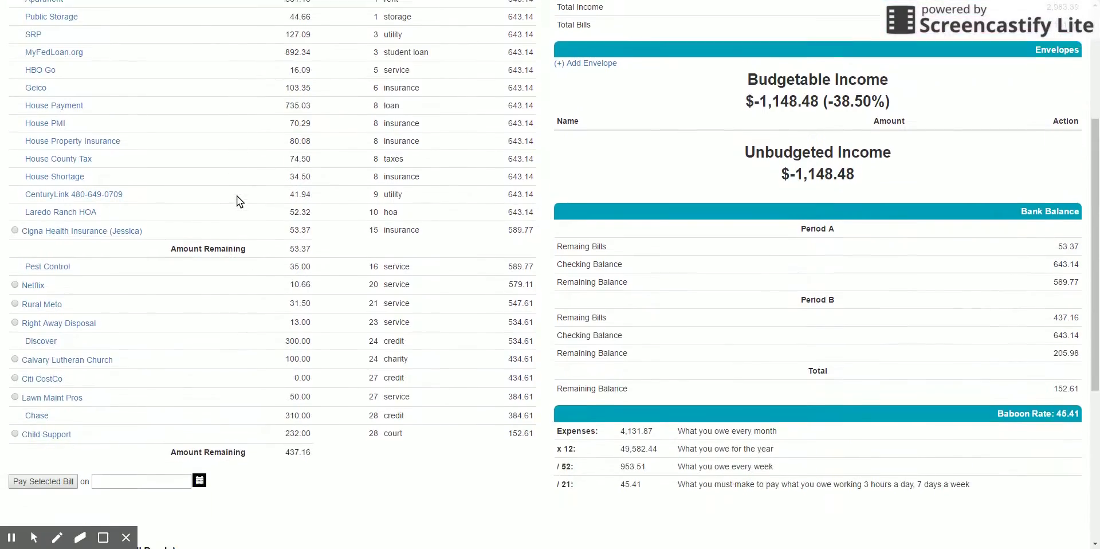
pyautogui.scroll(3, 237, 196)
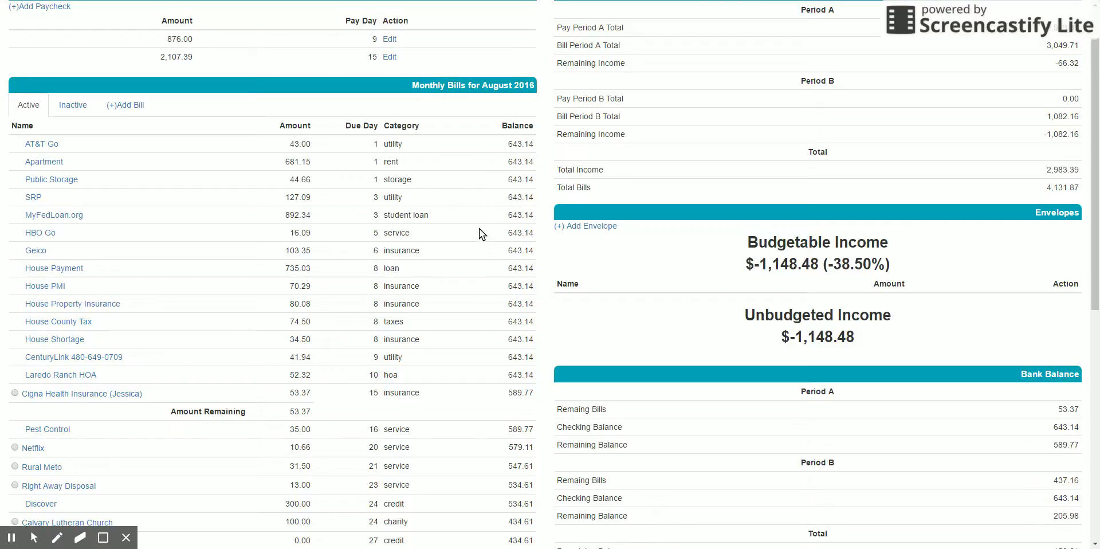
pyautogui.scroll(-4, 482, 206)
pyautogui.scroll(3, 473, 204)
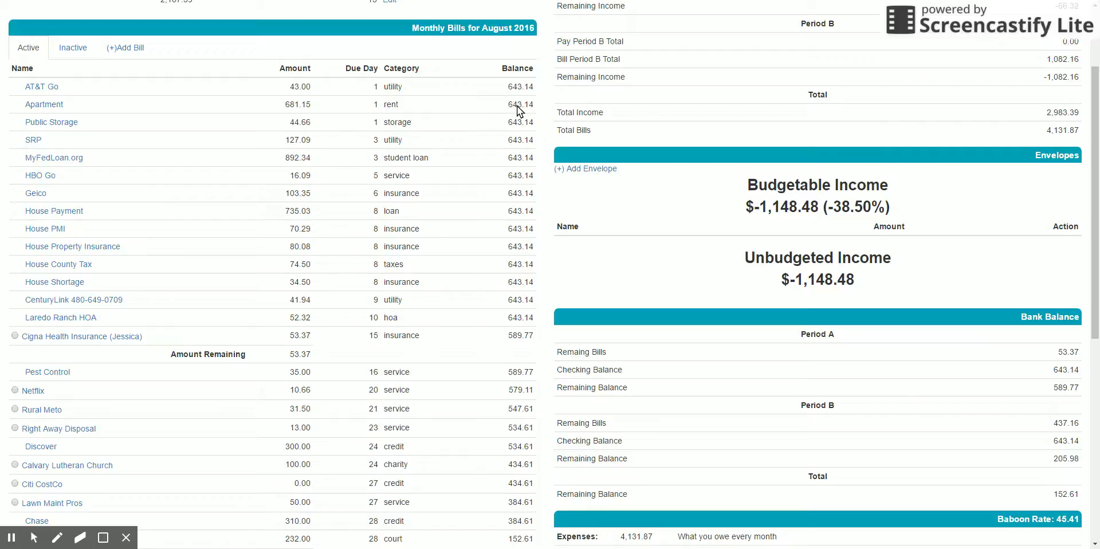
pyautogui.scroll(-2, 518, 109)
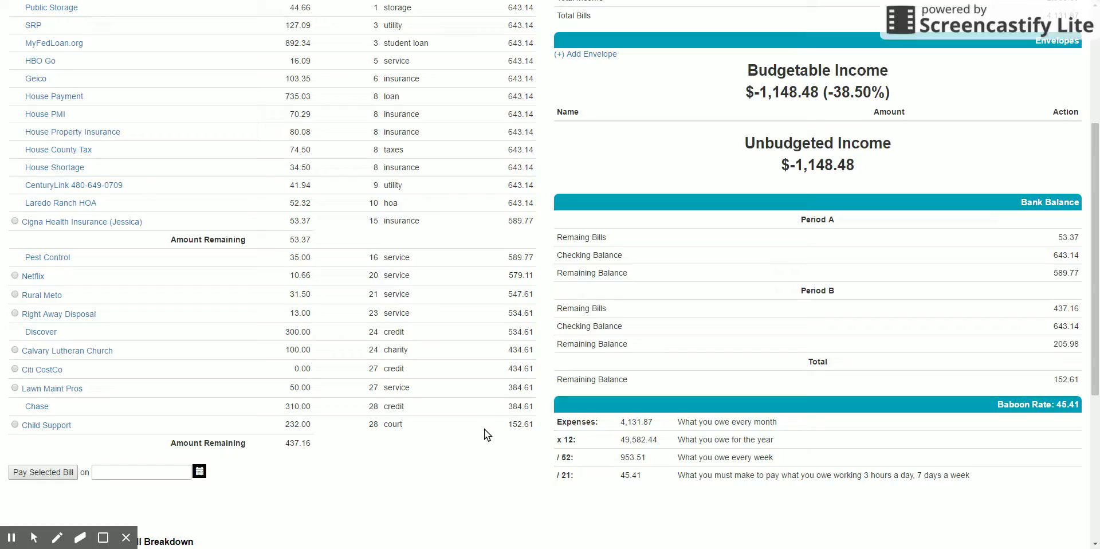
pyautogui.scroll(4, 484, 429)
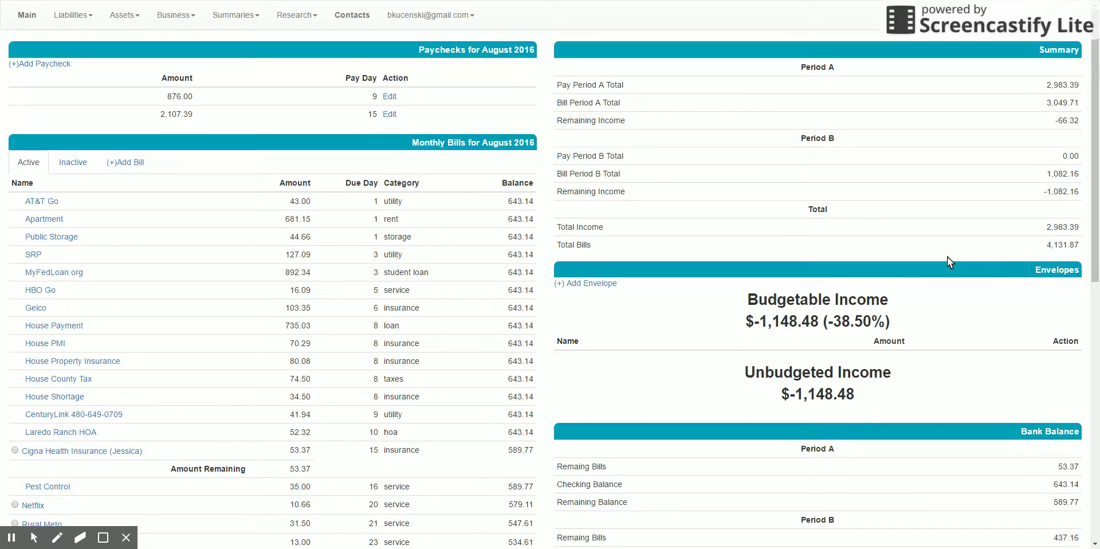
# Step: Scroll the dashboard to the Bank Balance totals (152.61) and Baboon Rate (45.41) panels
pyautogui.scroll(-2, 950, 330)
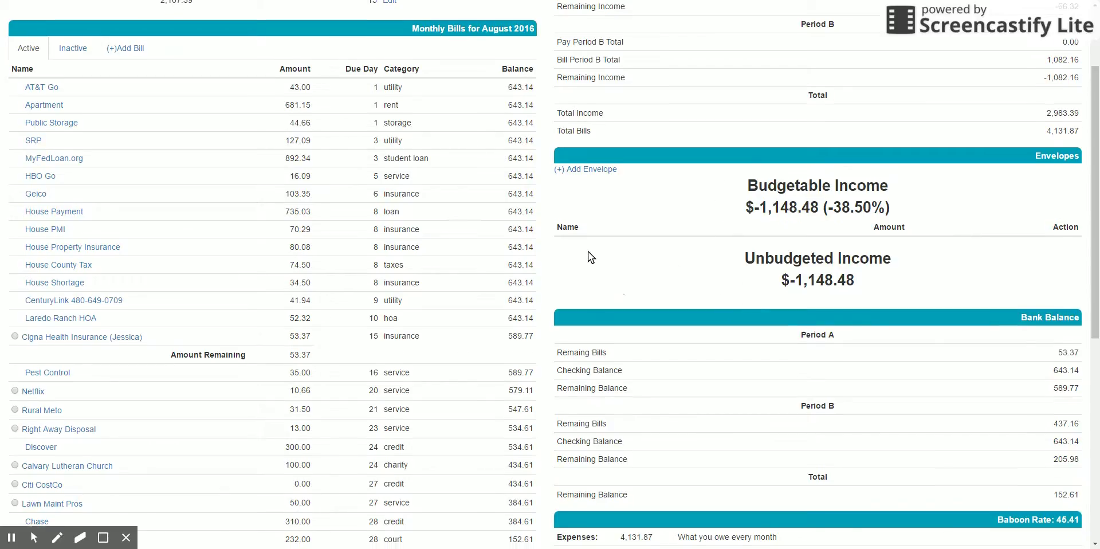
pyautogui.scroll(1, 588, 253)
pyautogui.scroll(-5, 430, 217)
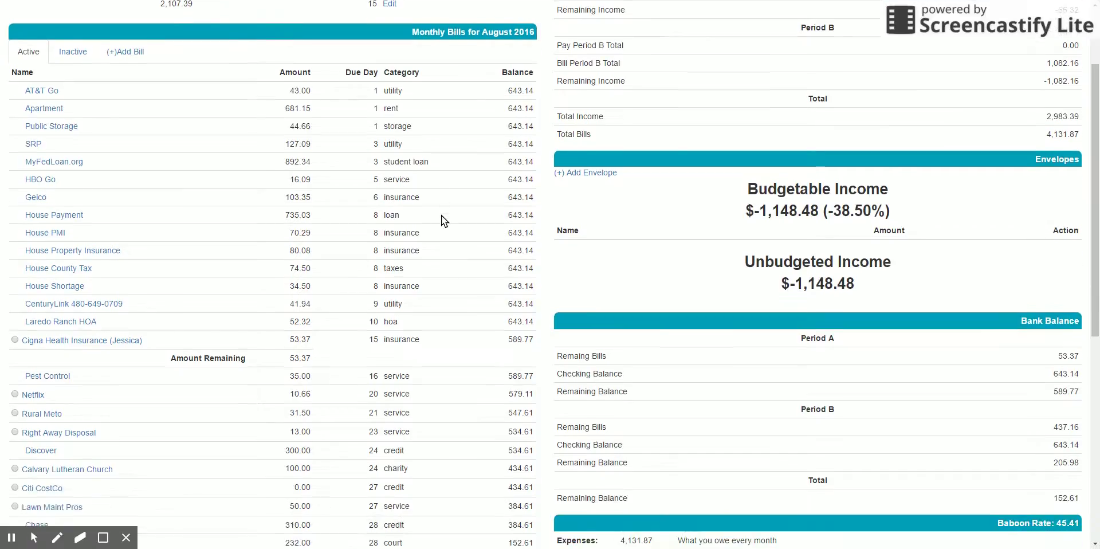
pyautogui.scroll(5, 442, 257)
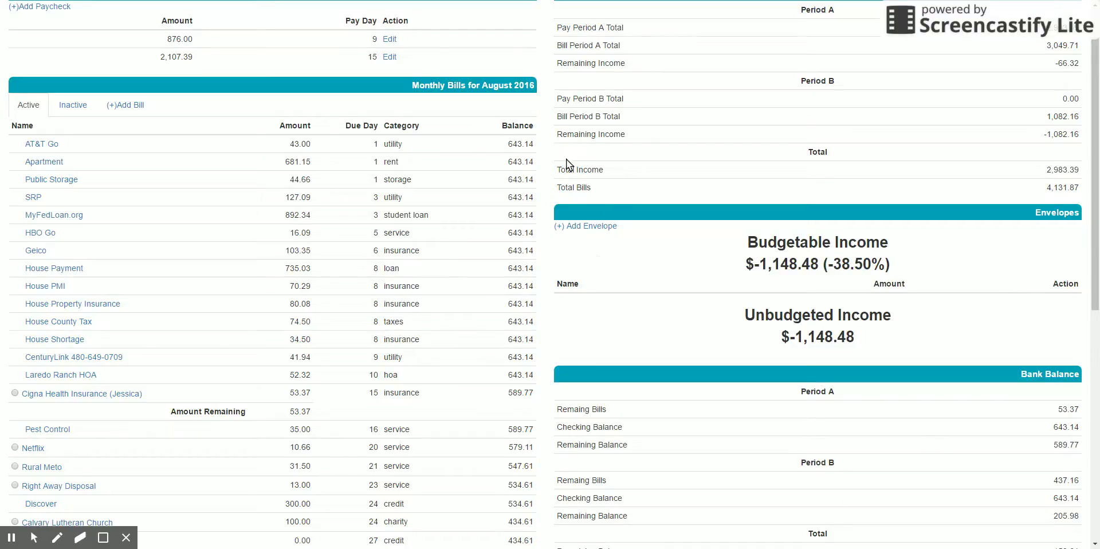
pyautogui.scroll(-1, 922, 222)
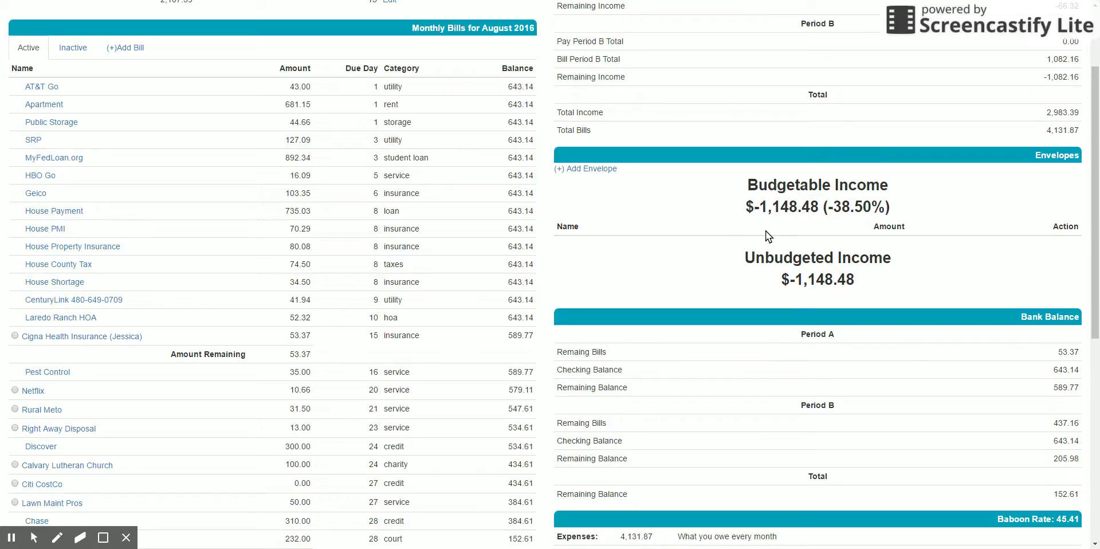
pyautogui.scroll(-2, 715, 344)
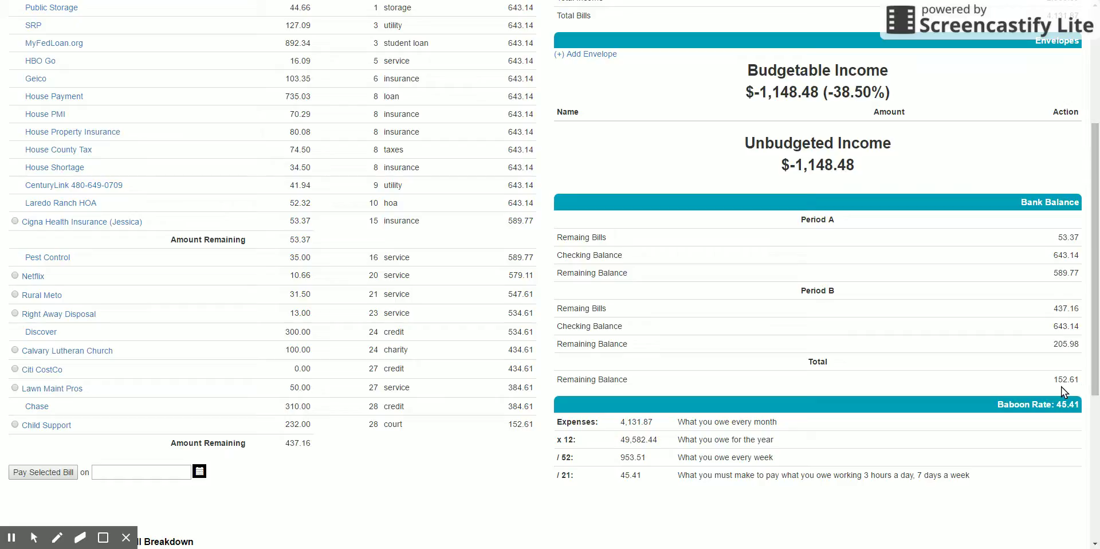
# Step: Scroll further down to the Bill Breakdown pie chart and its category legend
pyautogui.scroll(-2, 985, 385)
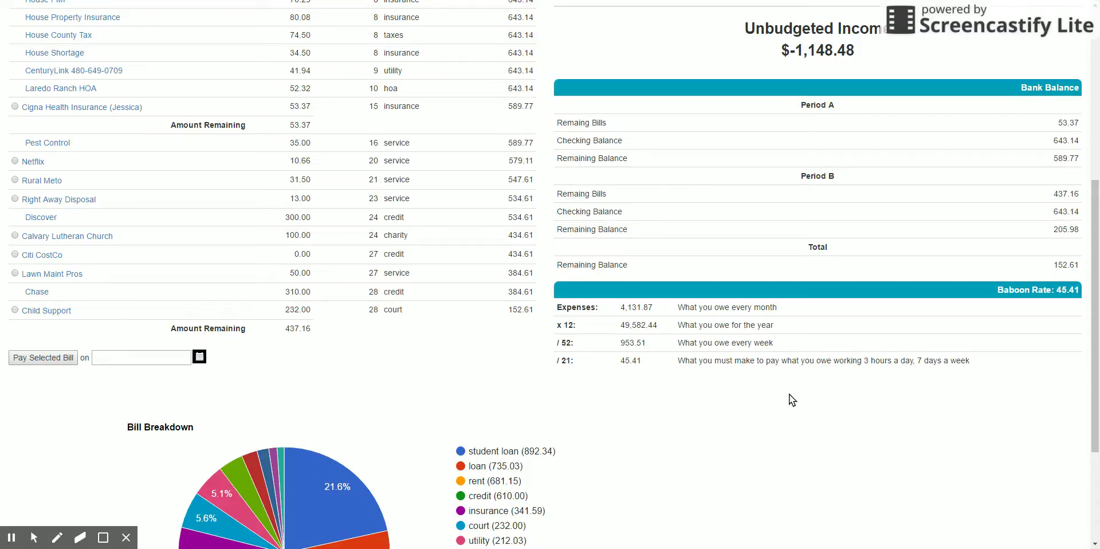
pyautogui.scroll(6, 478, 353)
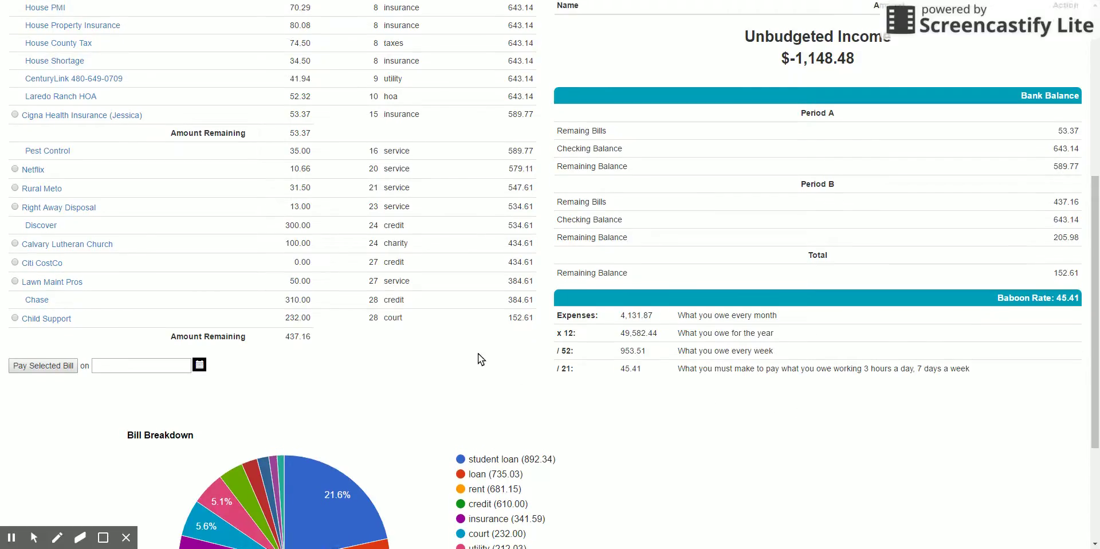
pyautogui.scroll(-6, 465, 251)
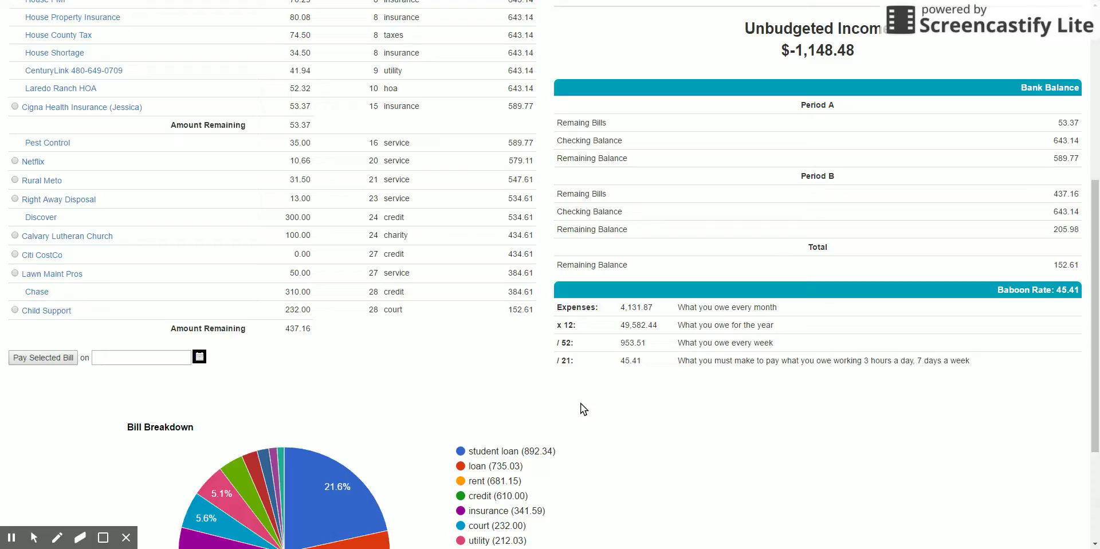
pyautogui.scroll(-1, 584, 410)
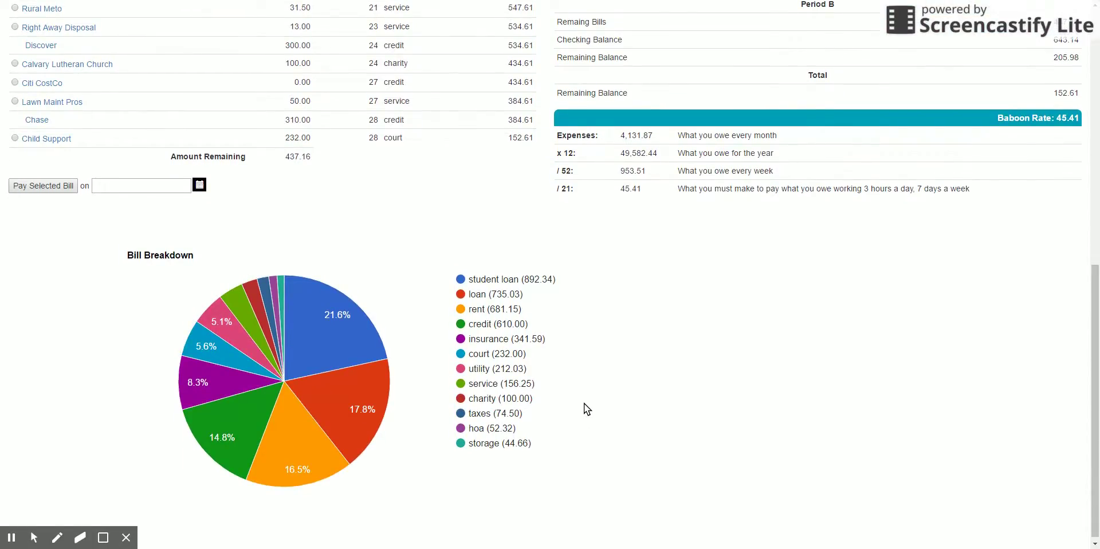
pyautogui.scroll(-1, 596, 392)
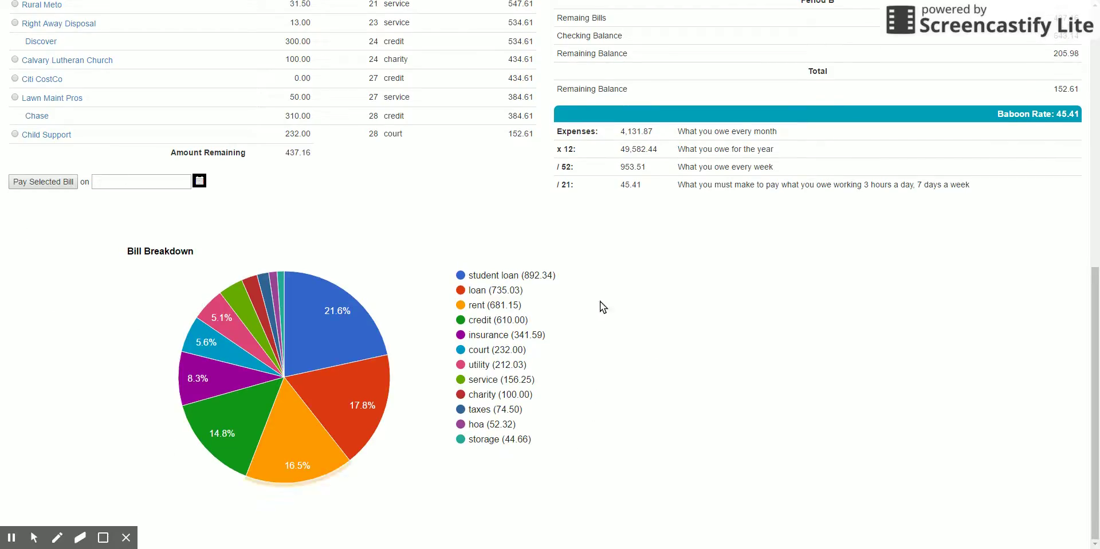
pyautogui.scroll(9, 523, 247)
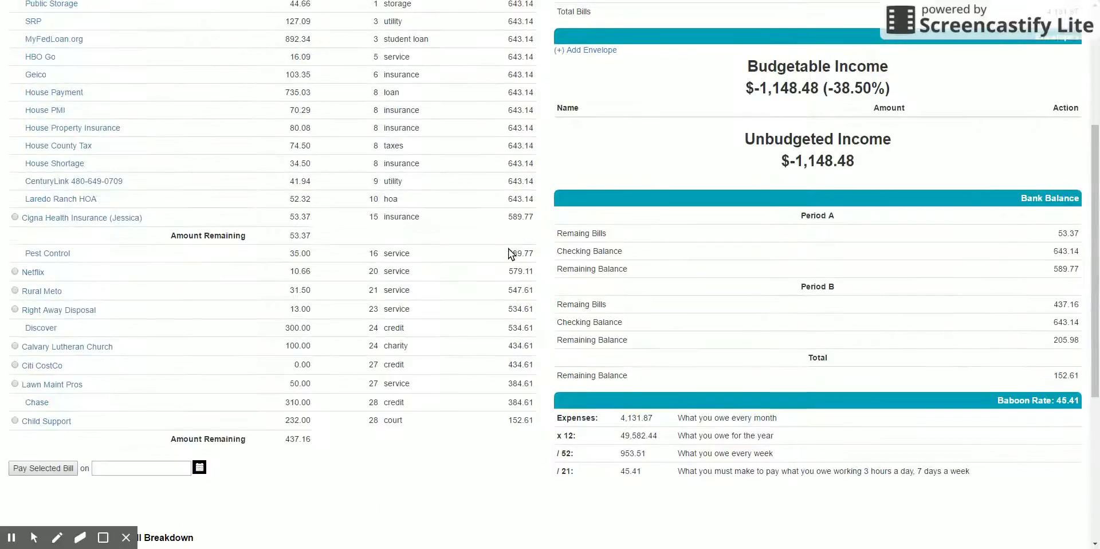
pyautogui.click(37, 202)
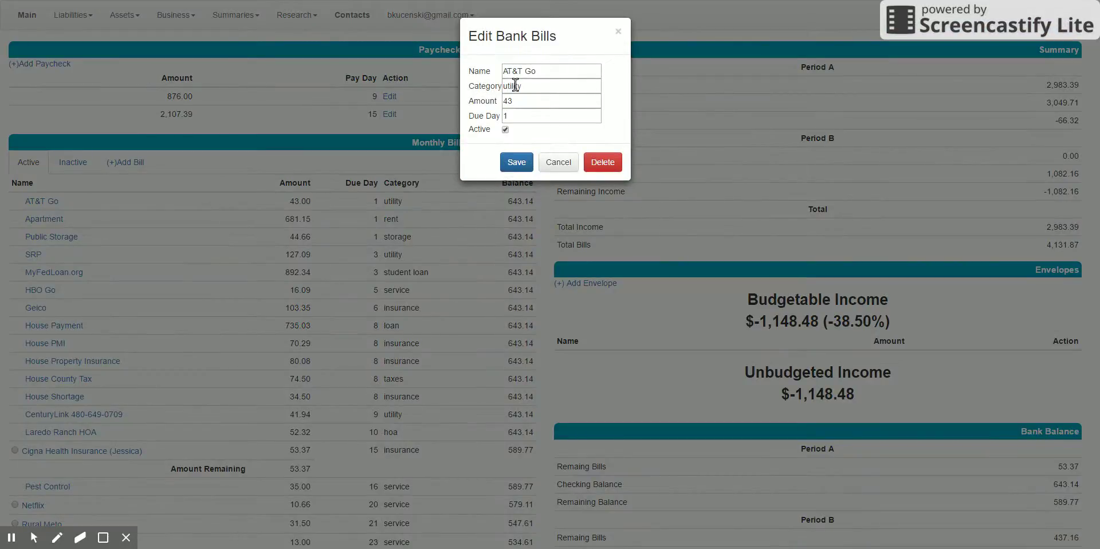
pyautogui.doubleClick(509, 84)
pyautogui.click(555, 165)
pyautogui.scroll(-7, 467, 302)
pyautogui.scroll(-2, 567, 373)
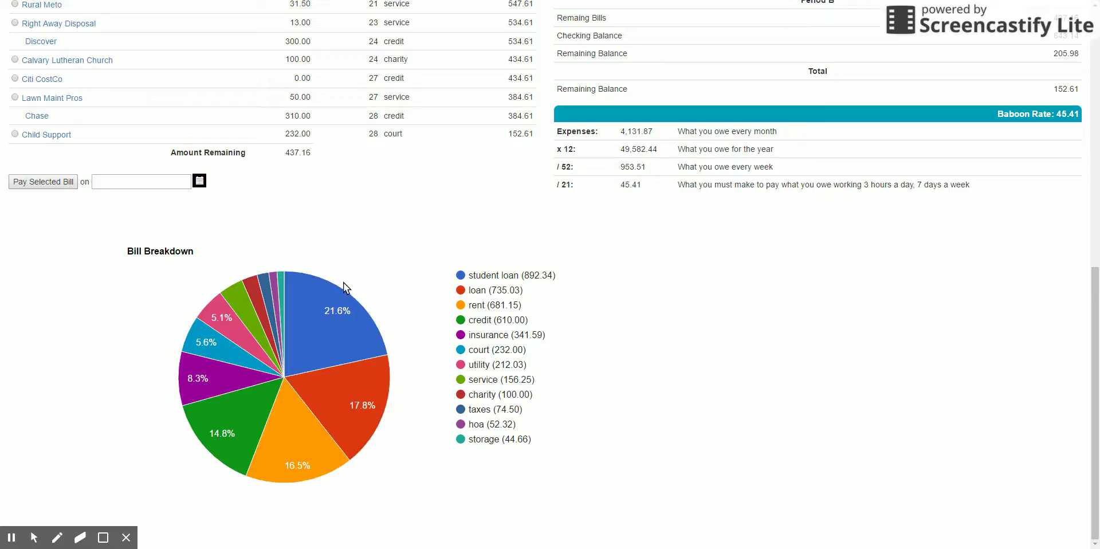
pyautogui.moveTo(328, 310)
pyautogui.scroll(1, 544, 290)
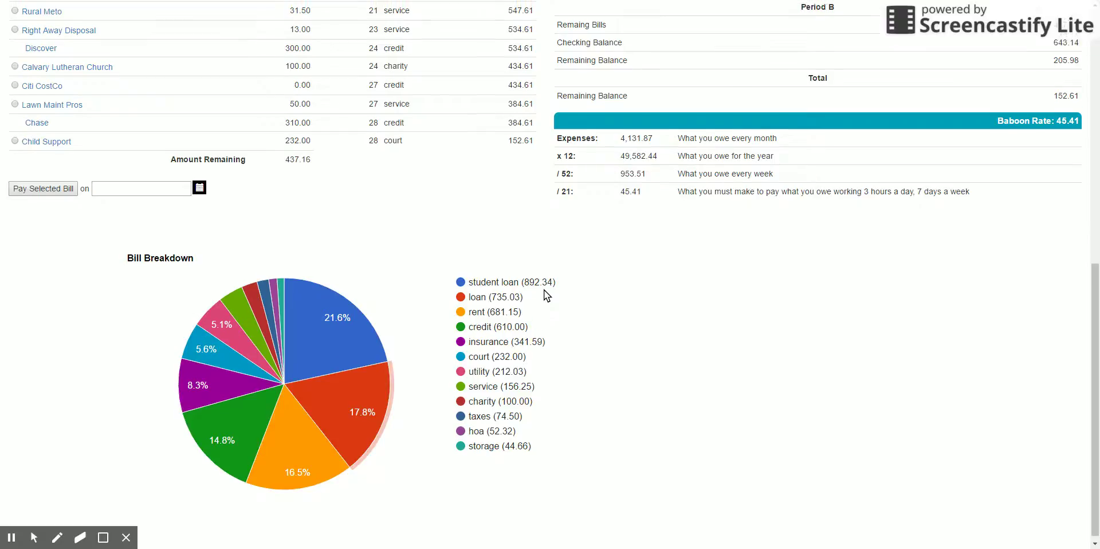
pyautogui.scroll(-1, 370, 349)
pyautogui.scroll(1, 369, 363)
pyautogui.moveTo(338, 367)
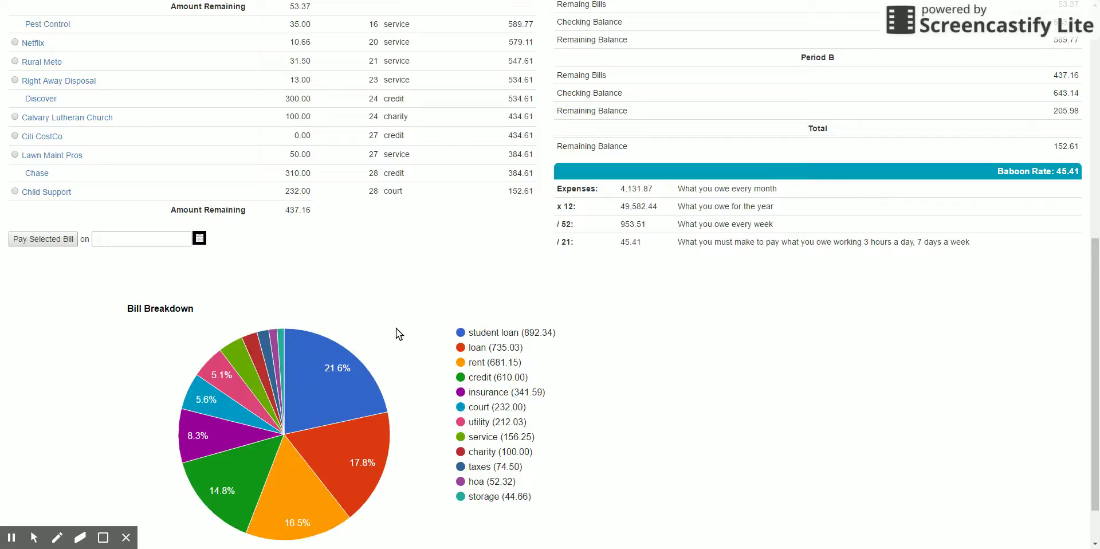
pyautogui.scroll(-1, 394, 329)
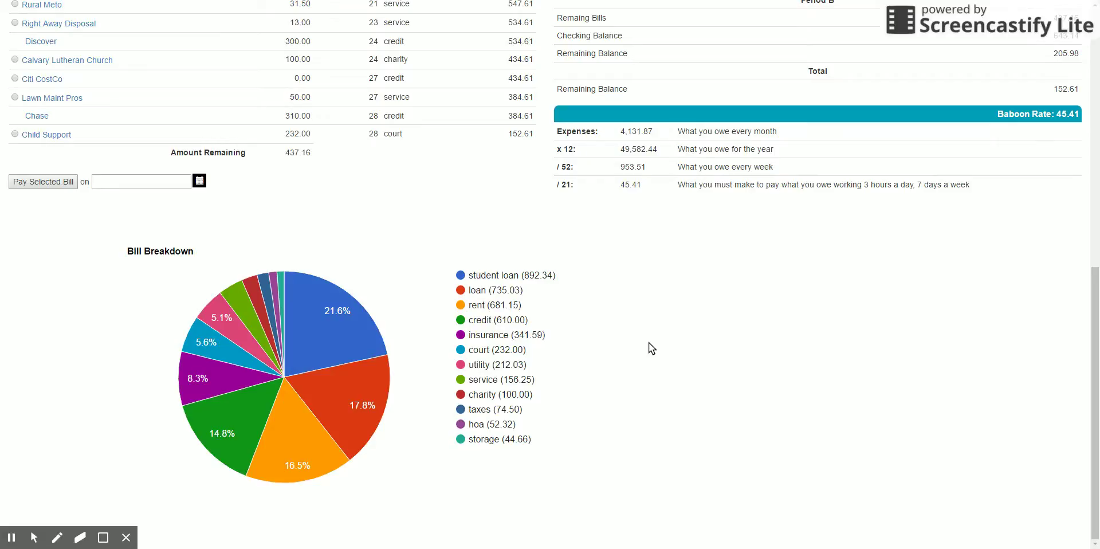
pyautogui.scroll(7, 655, 343)
pyautogui.scroll(-3, 662, 338)
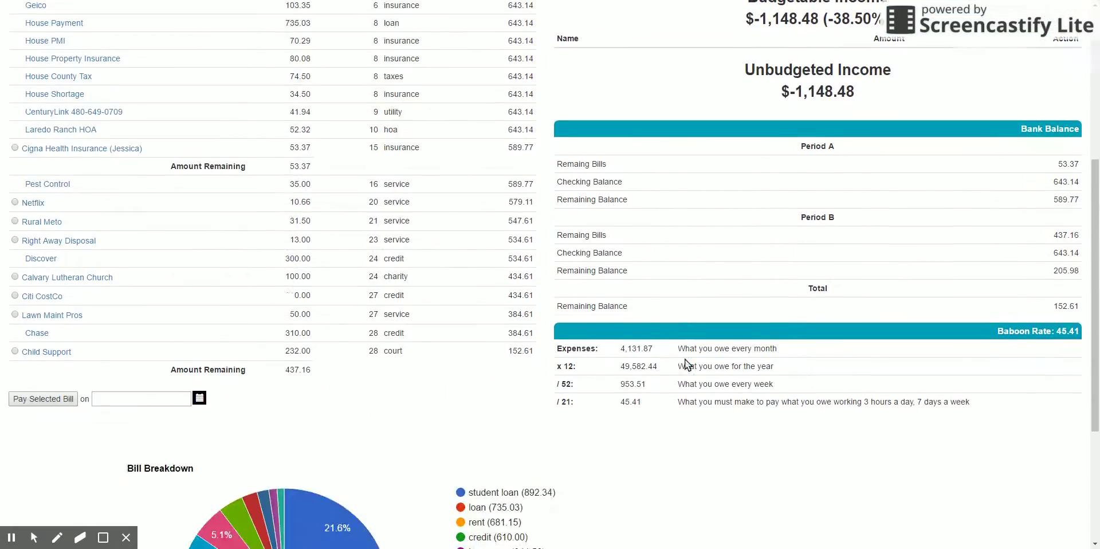
pyautogui.scroll(-1, 685, 359)
pyautogui.scroll(-3, 667, 427)
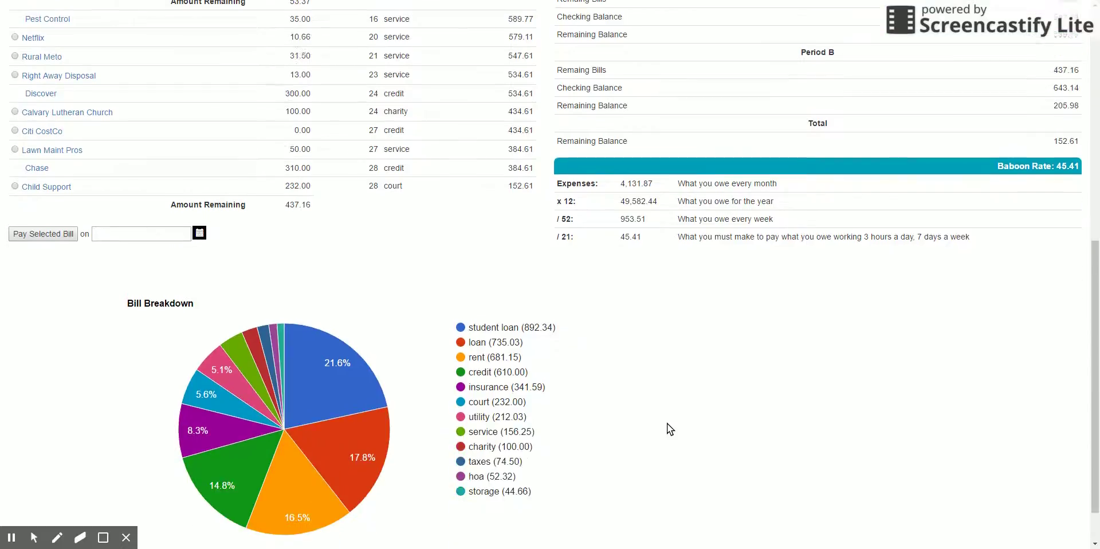
pyautogui.moveTo(319, 284)
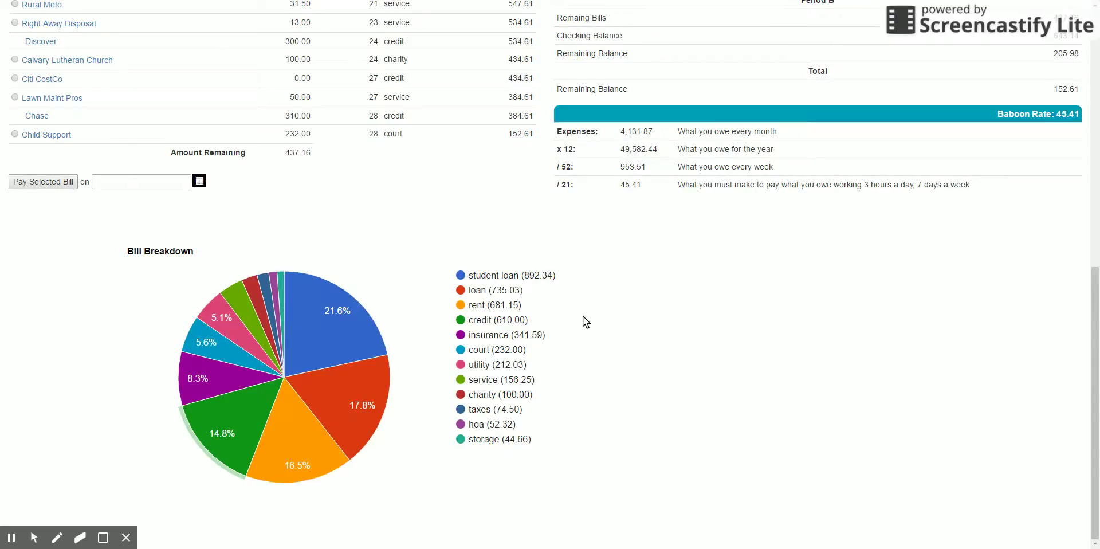
pyautogui.scroll(6, 580, 312)
pyautogui.scroll(3, 520, 327)
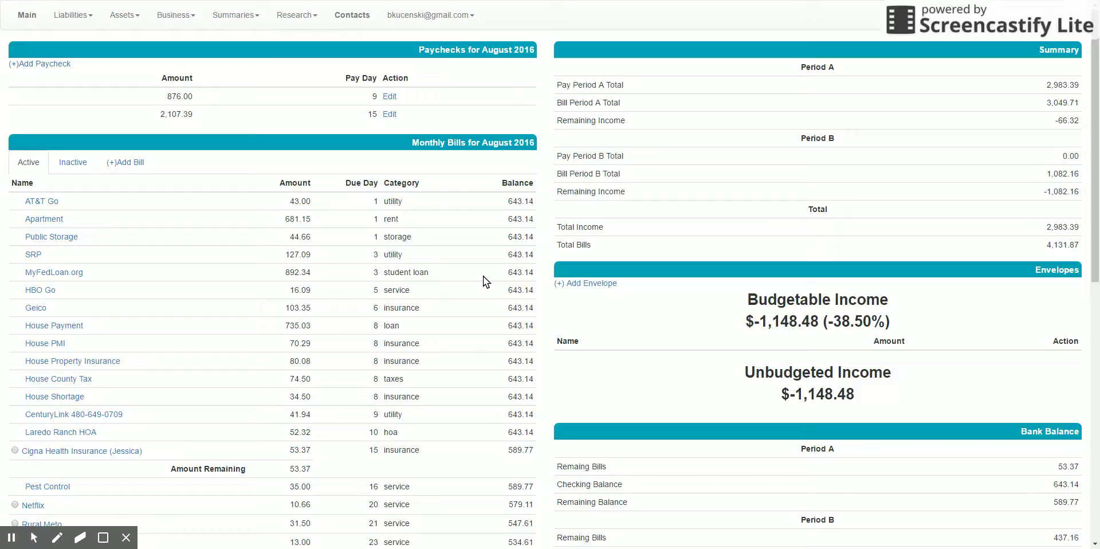
pyautogui.scroll(-1, 483, 276)
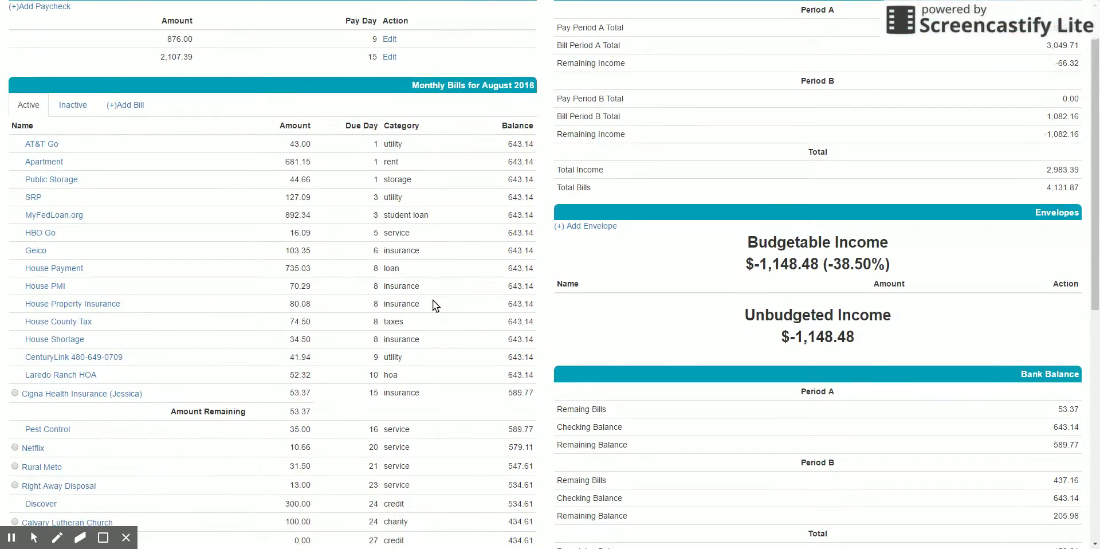
pyautogui.scroll(-4, 432, 300)
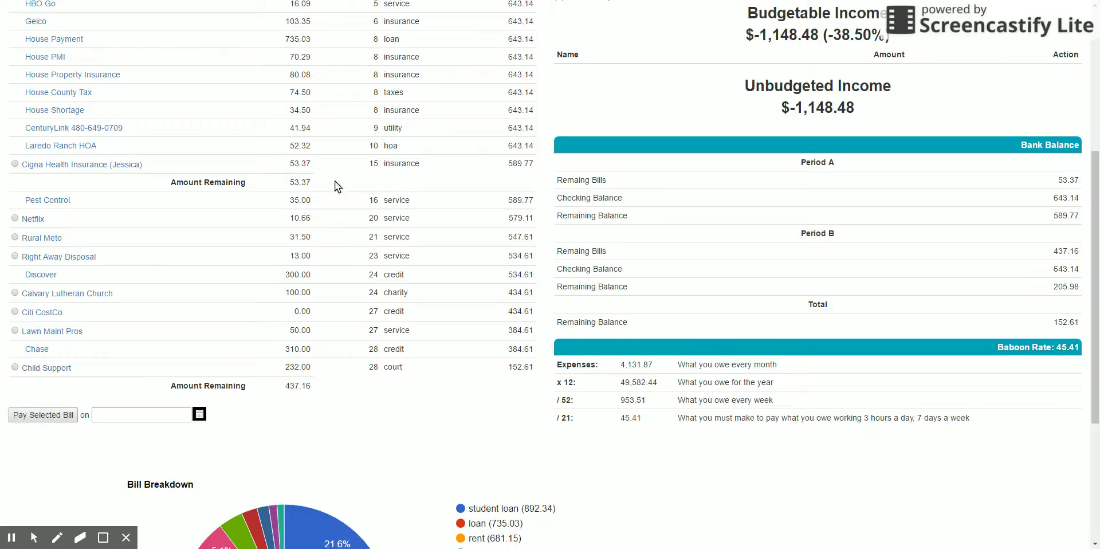
pyautogui.scroll(4, 448, 396)
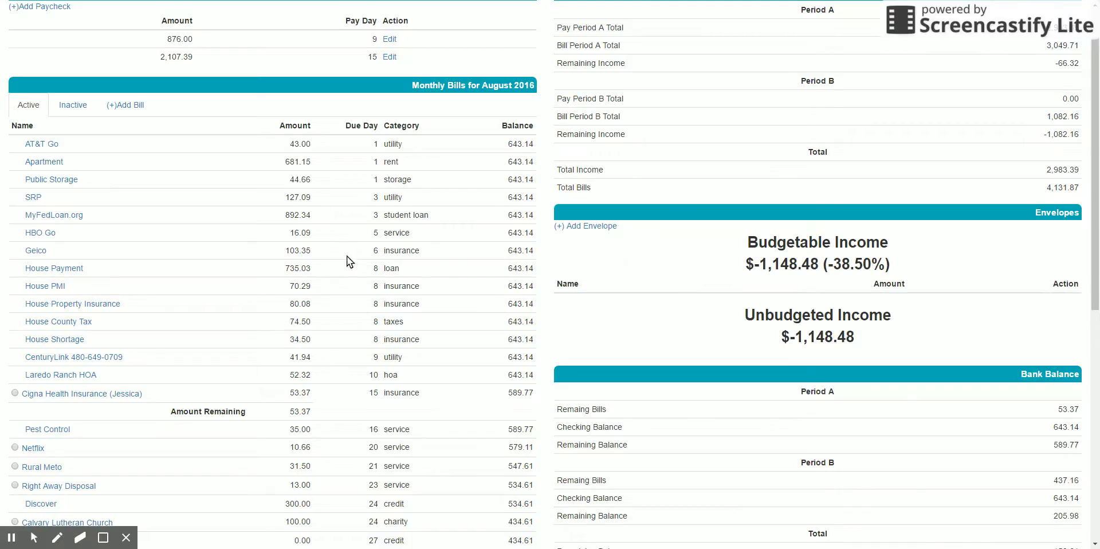
pyautogui.scroll(1, 511, 312)
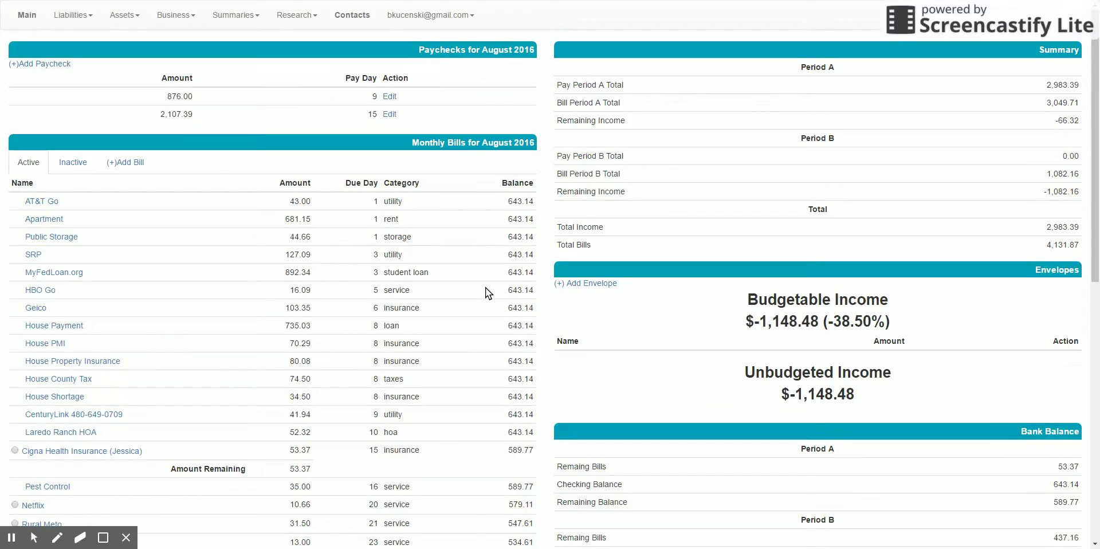
pyautogui.scroll(-1, 486, 288)
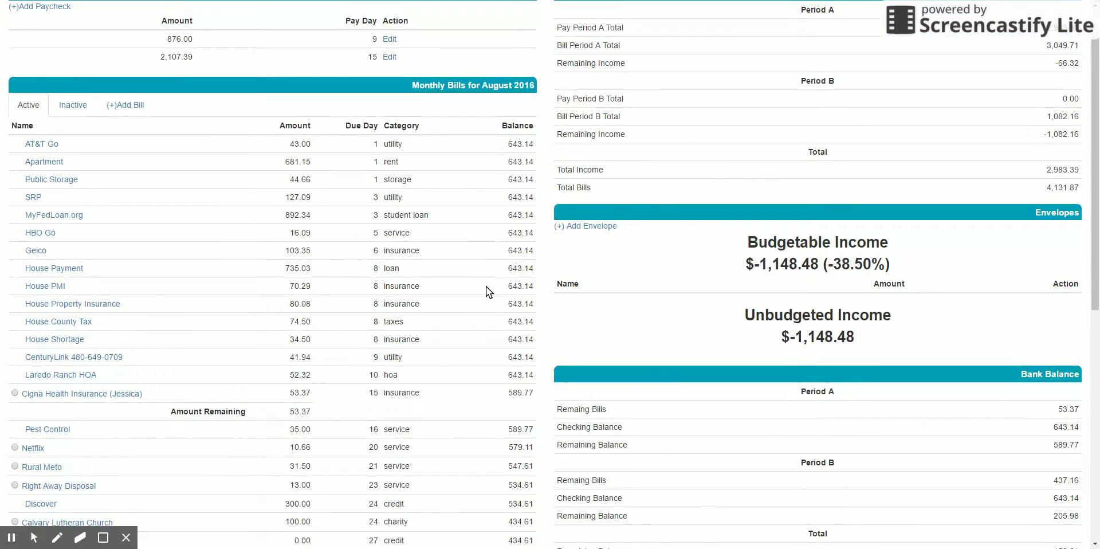
pyautogui.scroll(-3, 485, 288)
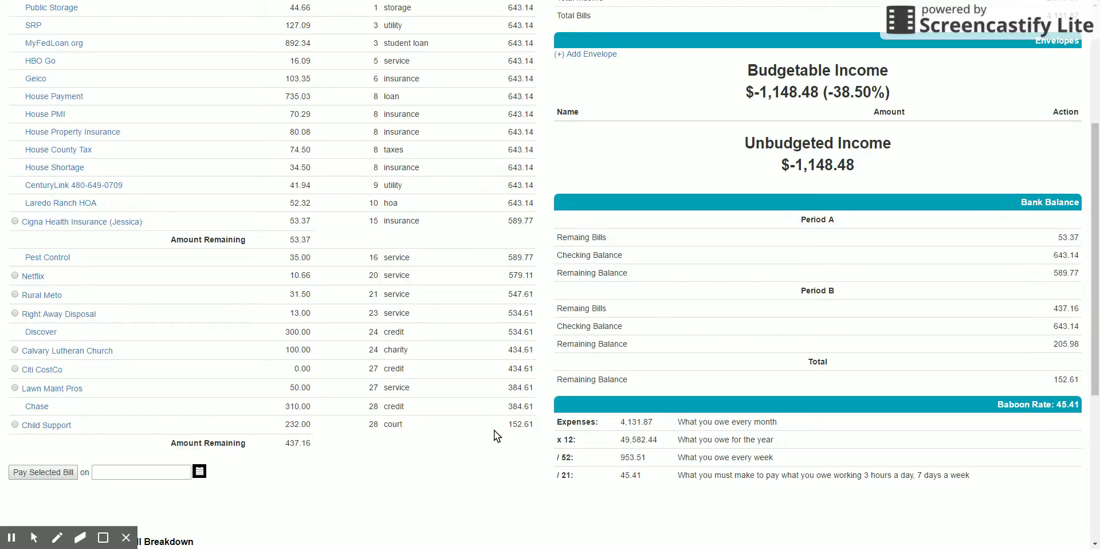
pyautogui.scroll(4, 494, 433)
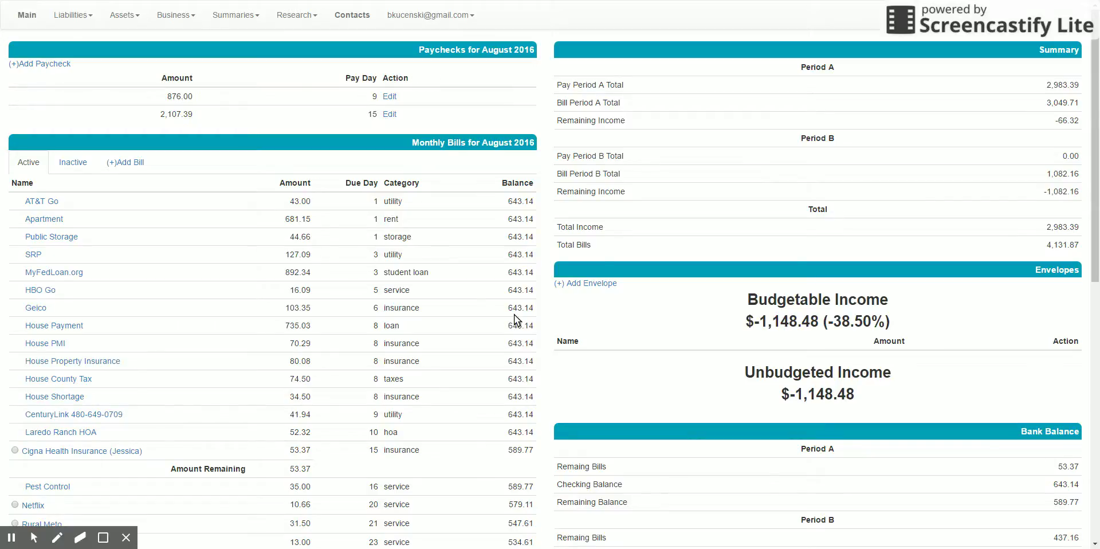
pyautogui.scroll(-5, 514, 315)
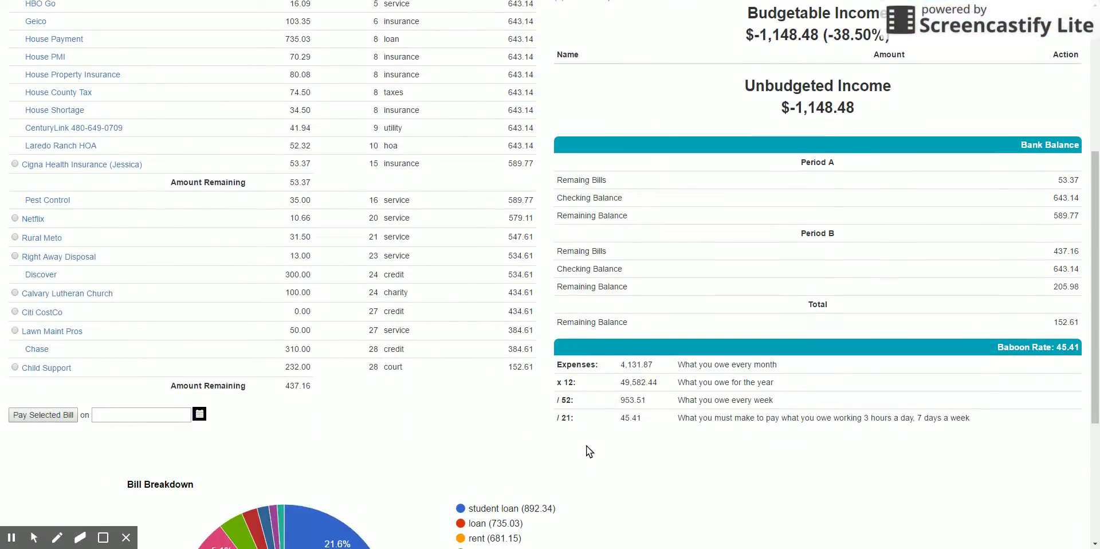
pyautogui.scroll(3, 637, 476)
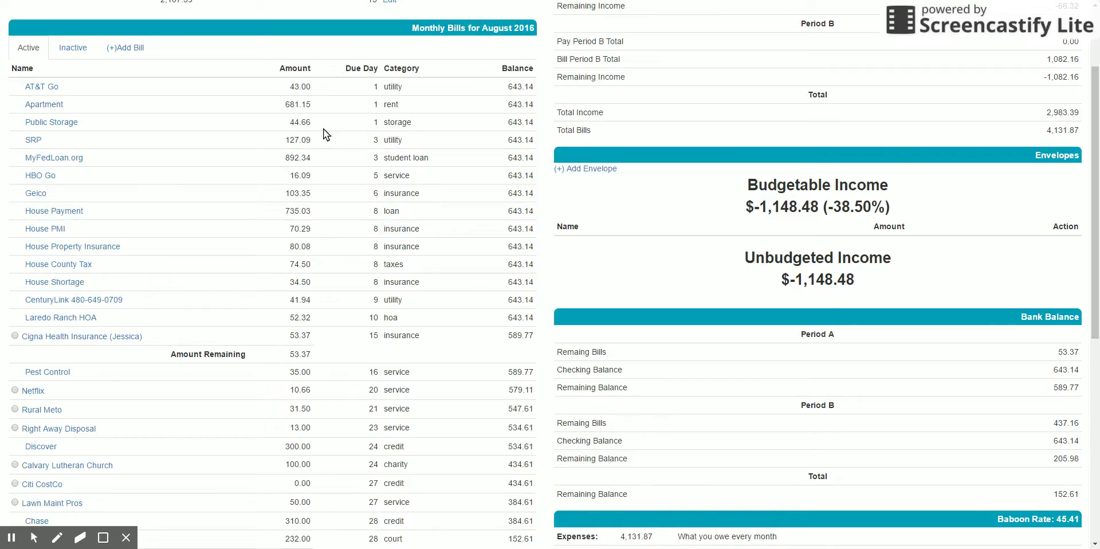
pyautogui.scroll(-4, 354, 259)
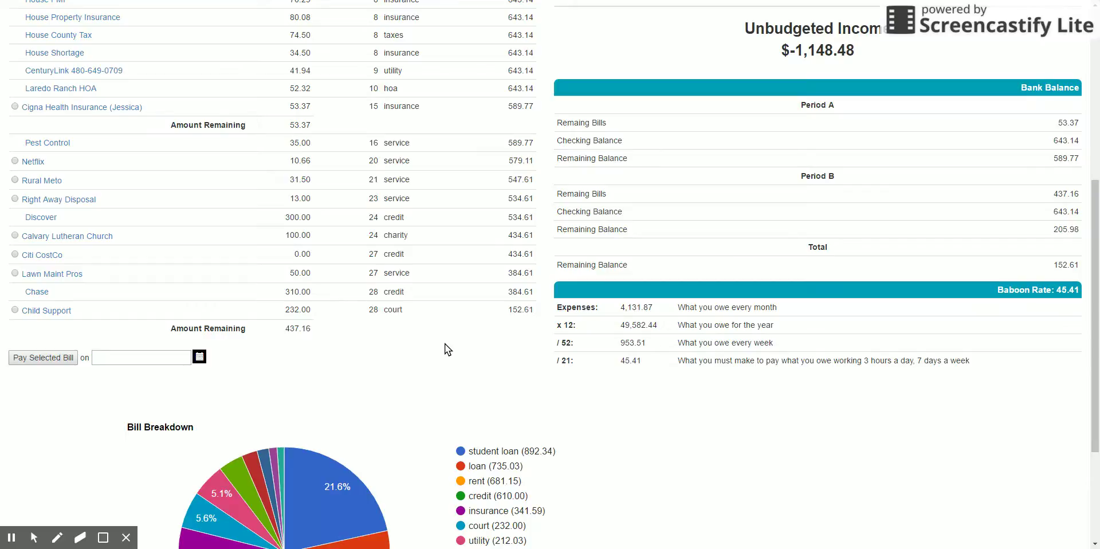
pyautogui.scroll(2, 444, 345)
pyautogui.scroll(1, 446, 346)
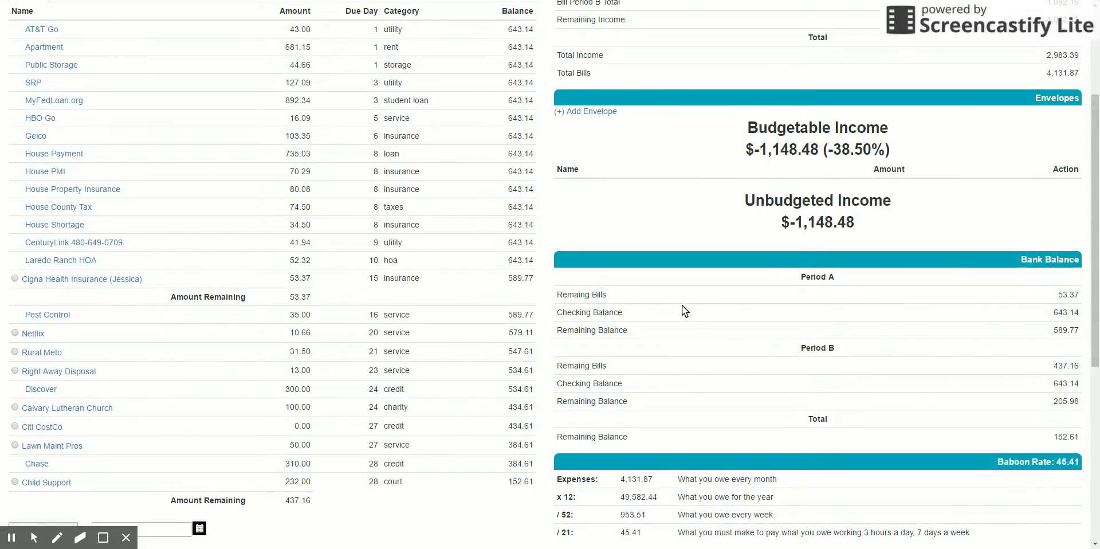
pyautogui.scroll(1, 682, 305)
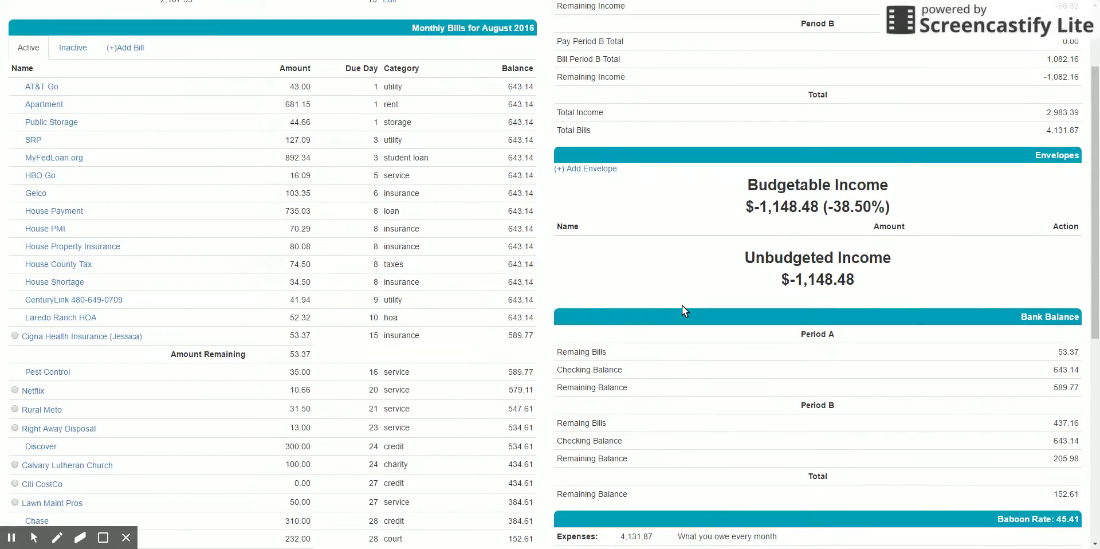
pyautogui.scroll(2, 682, 305)
pyautogui.scroll(2, 338, 235)
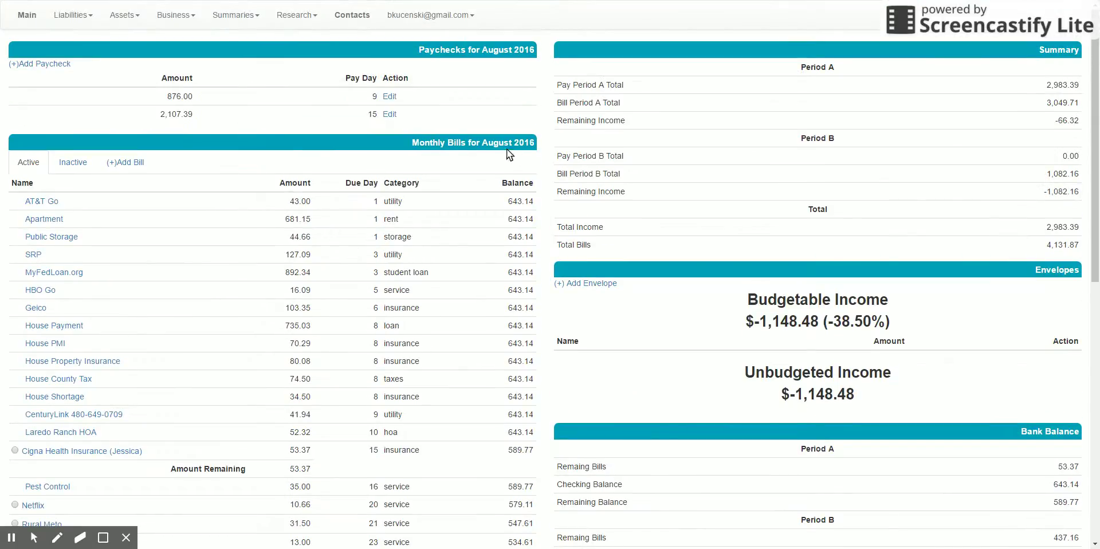
pyautogui.scroll(-5, 610, 385)
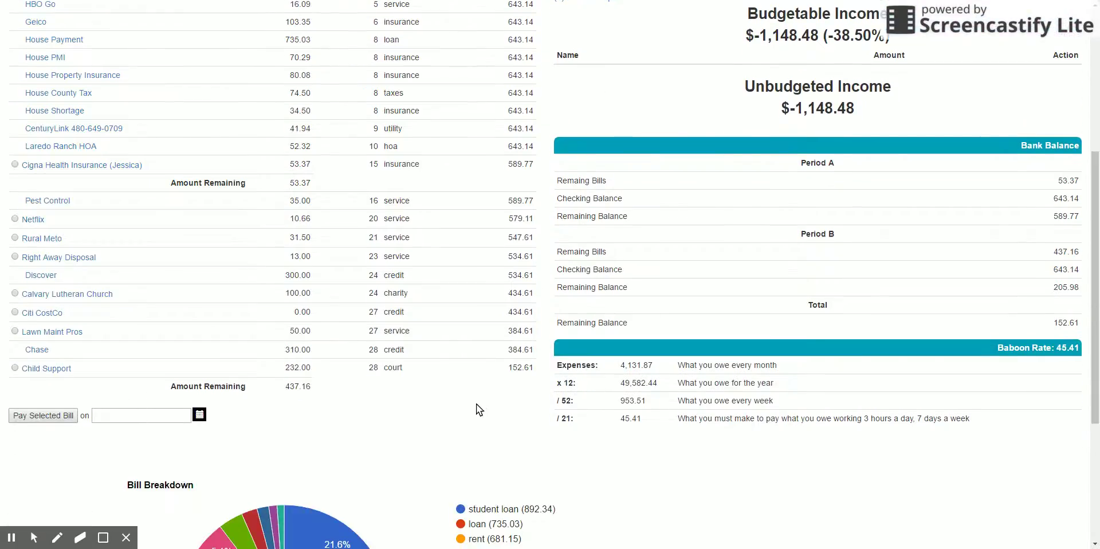
pyautogui.scroll(5, 431, 399)
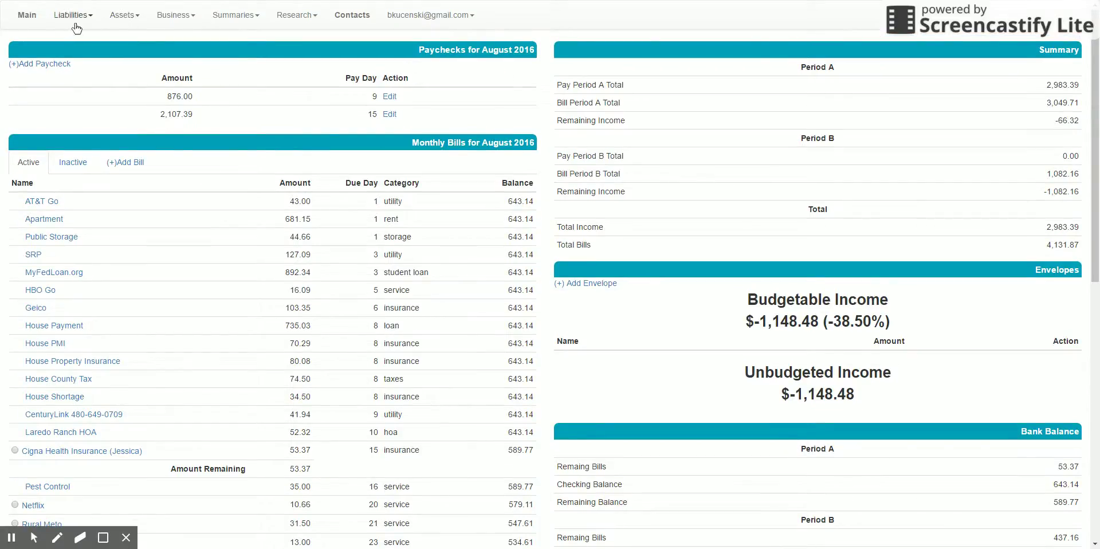
# Step: Go to the Bank Accounts page through the navbar's Assets menu
pyautogui.click(117, 24)
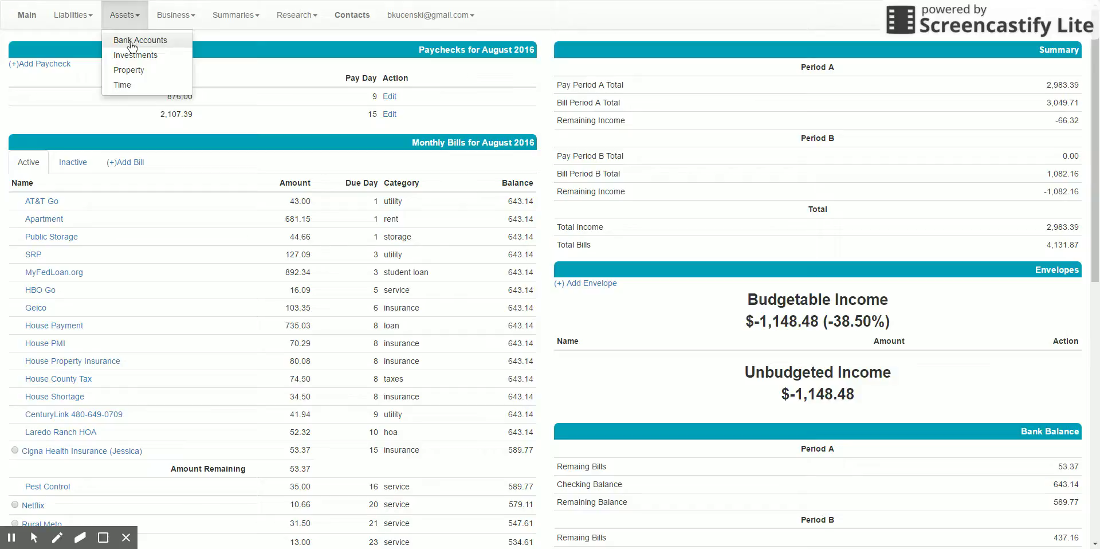
pyautogui.click(130, 41)
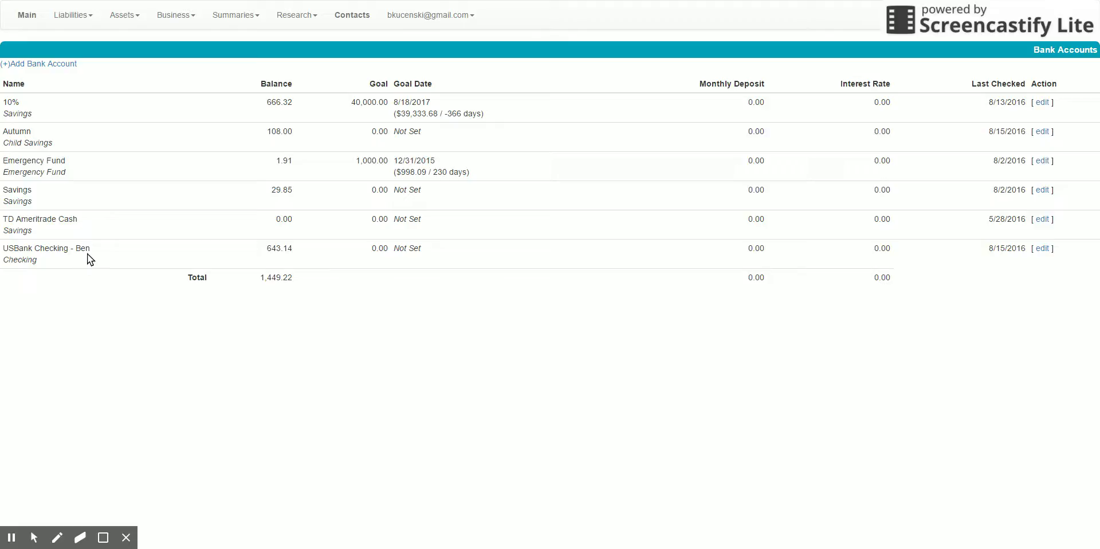
pyautogui.click(1041, 249)
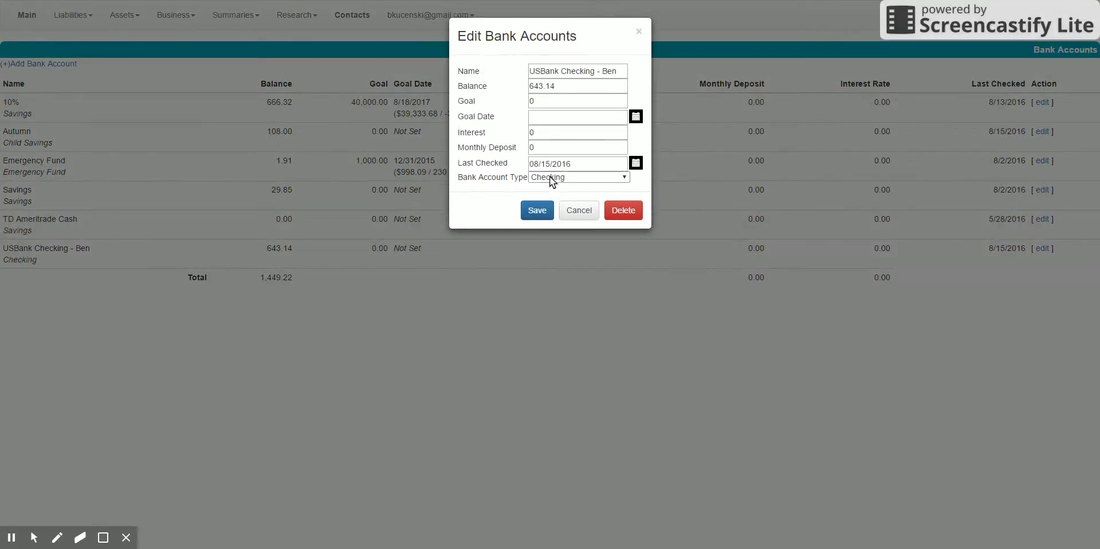
pyautogui.click(624, 180)
pyautogui.click(571, 212)
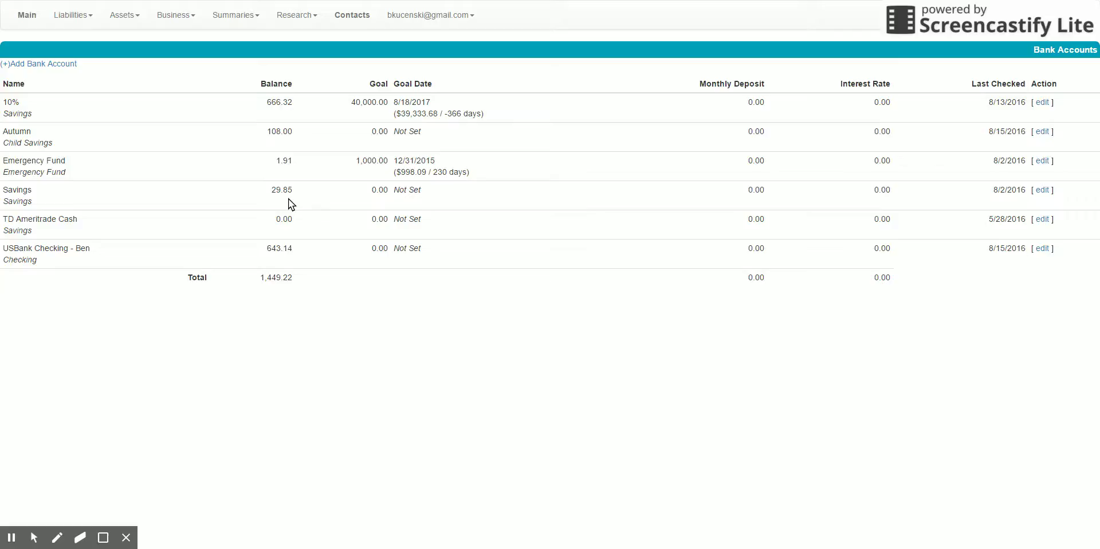
pyautogui.click(1042, 103)
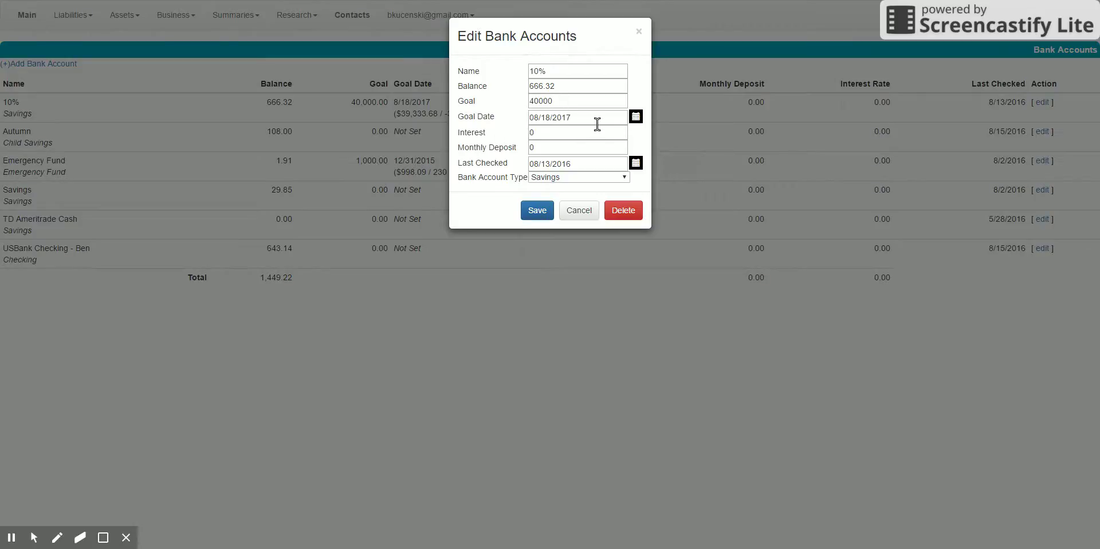
pyautogui.click(578, 179)
pyautogui.click(579, 211)
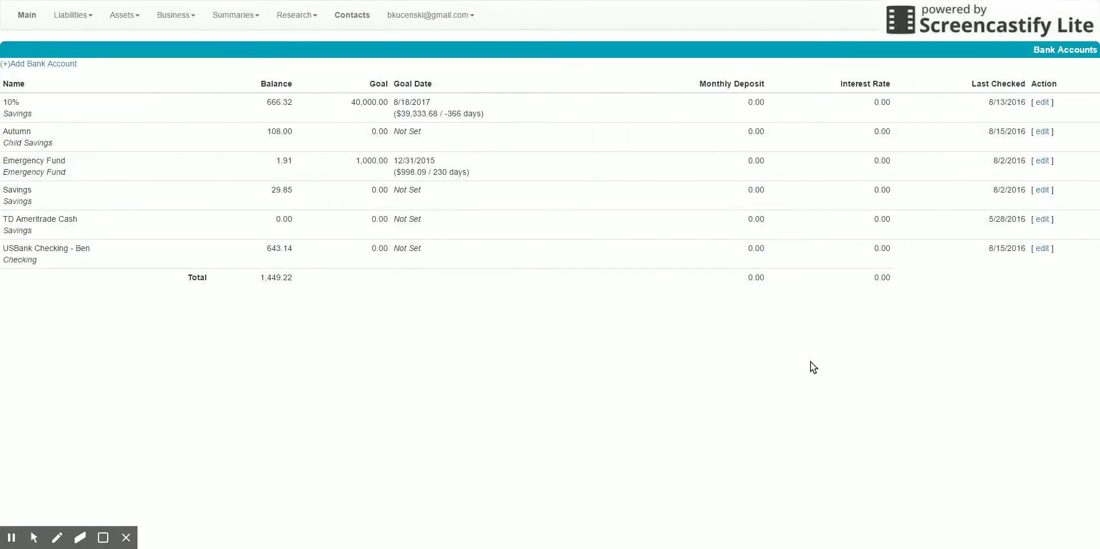
pyautogui.click(1042, 102)
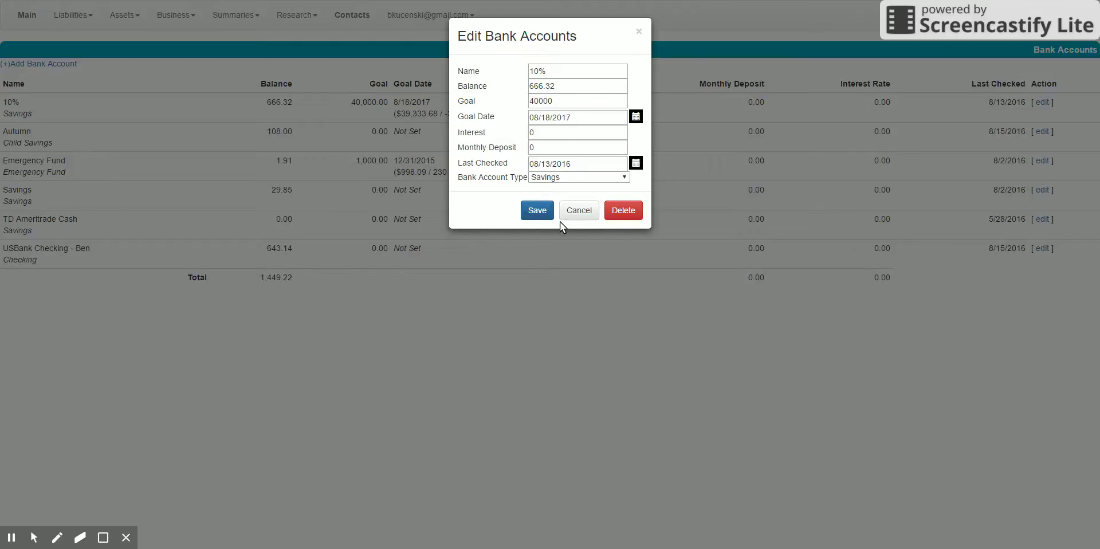
pyautogui.click(578, 217)
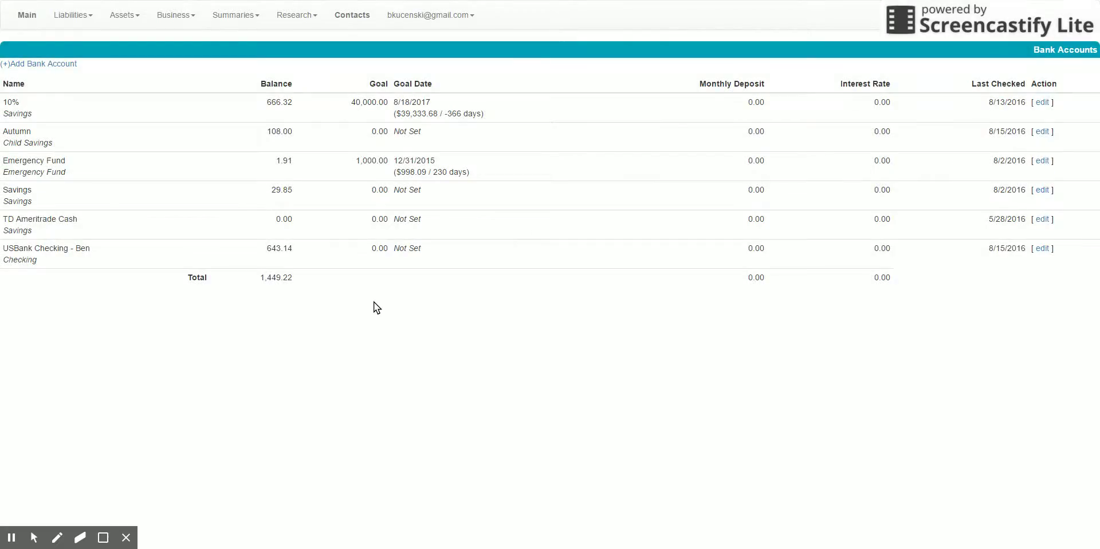
pyautogui.click(43, 65)
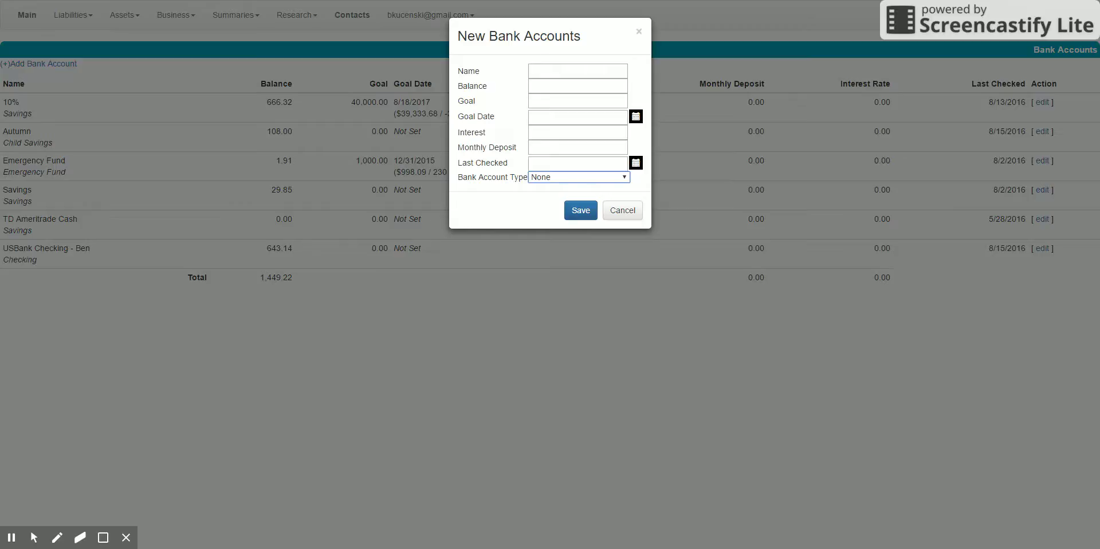
pyautogui.click(479, 226)
pyautogui.click(626, 208)
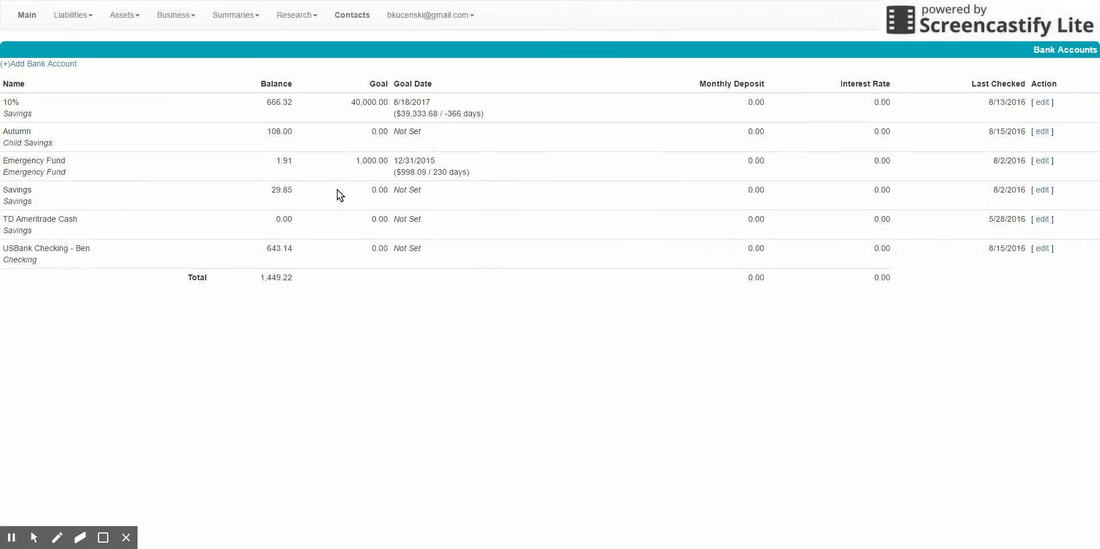